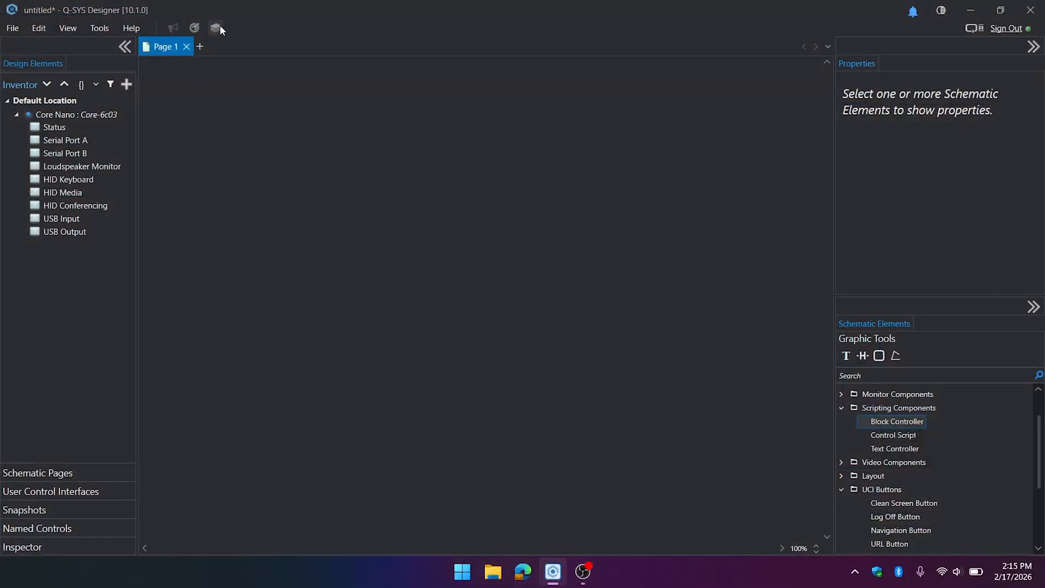
- Open the Q-SYS Library website and search it for Ikan assets
{"action": "left_click", "coordinate": [221, 28]}
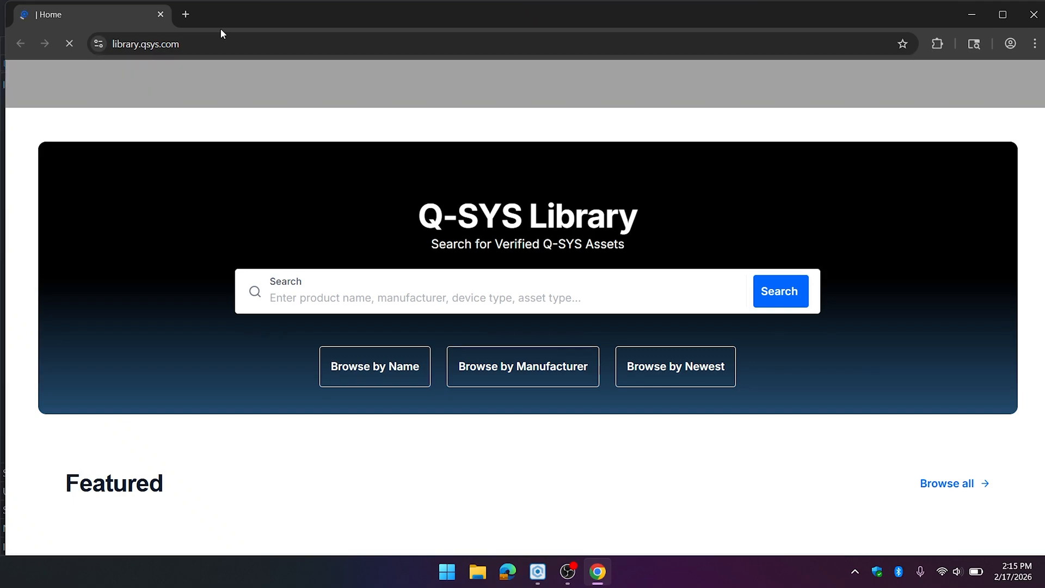
{"action": "left_click", "coordinate": [419, 300]}
{"action": "type", "text": "Ikan"}
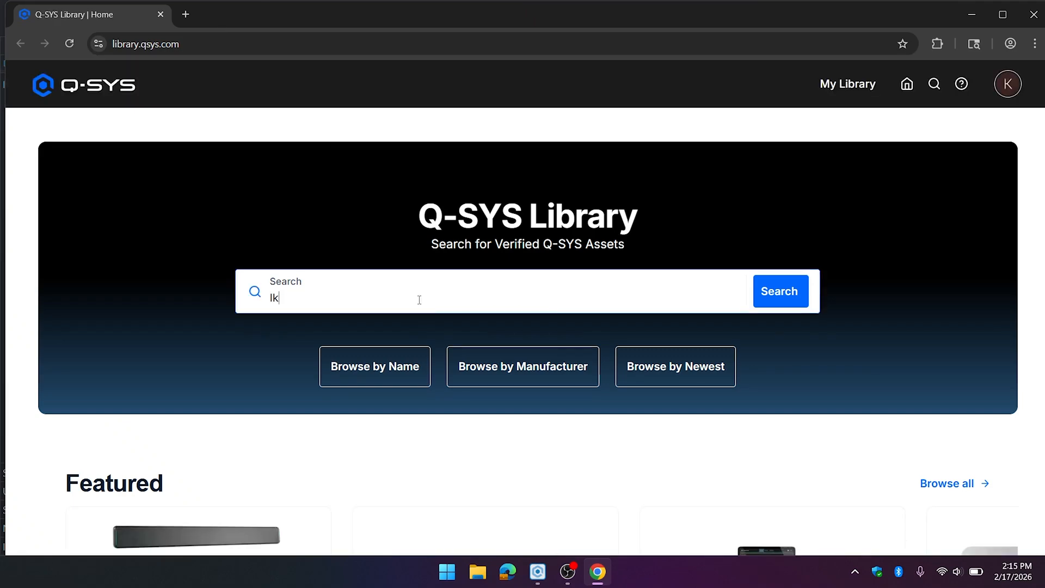
{"action": "left_click", "coordinate": [765, 293]}
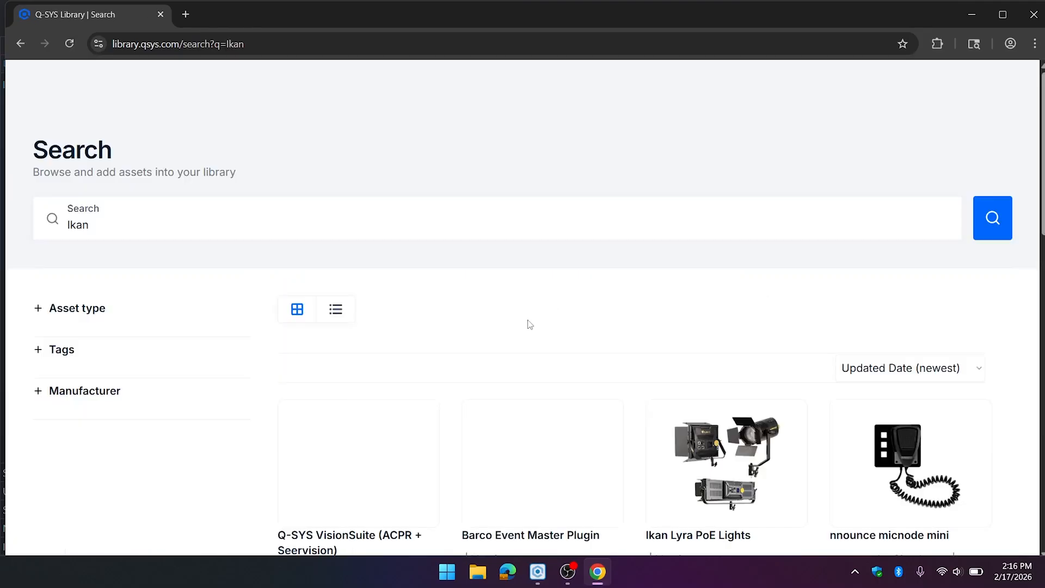
- Review the Ikan Lyra PoE Lights asset page and its library status, and return to Q-SYS Designer
{"action": "scroll", "coordinate": [527, 322], "scroll_direction": "down", "scroll_amount": 3}
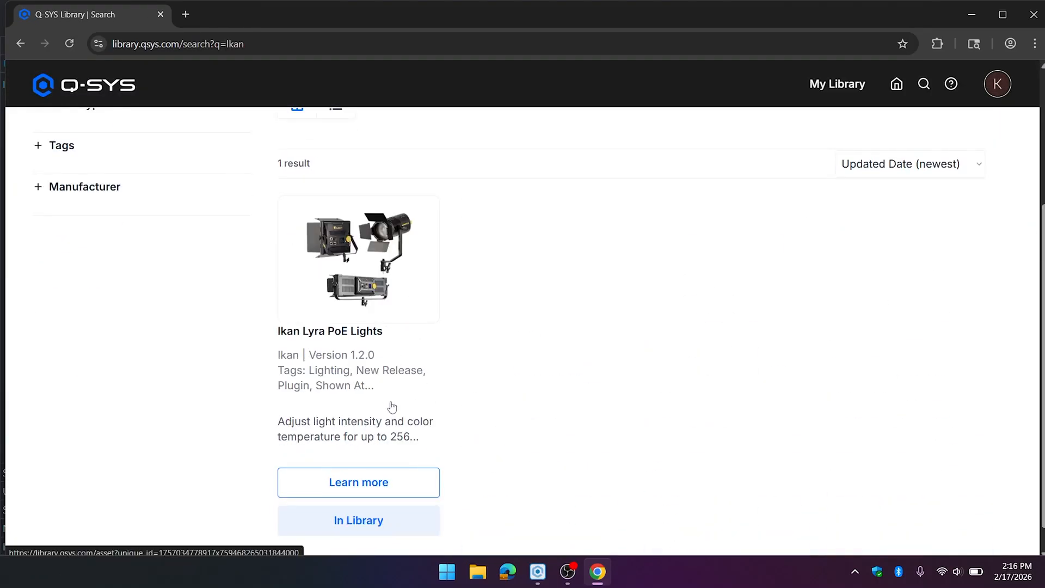
{"action": "scroll", "coordinate": [390, 409], "scroll_direction": "down", "scroll_amount": 1}
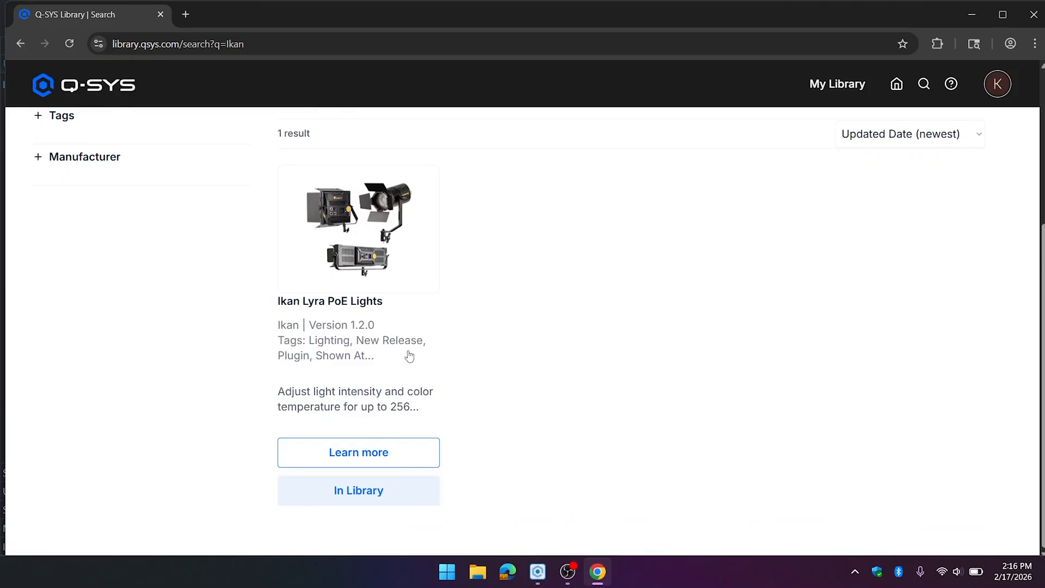
{"action": "left_click", "coordinate": [378, 255]}
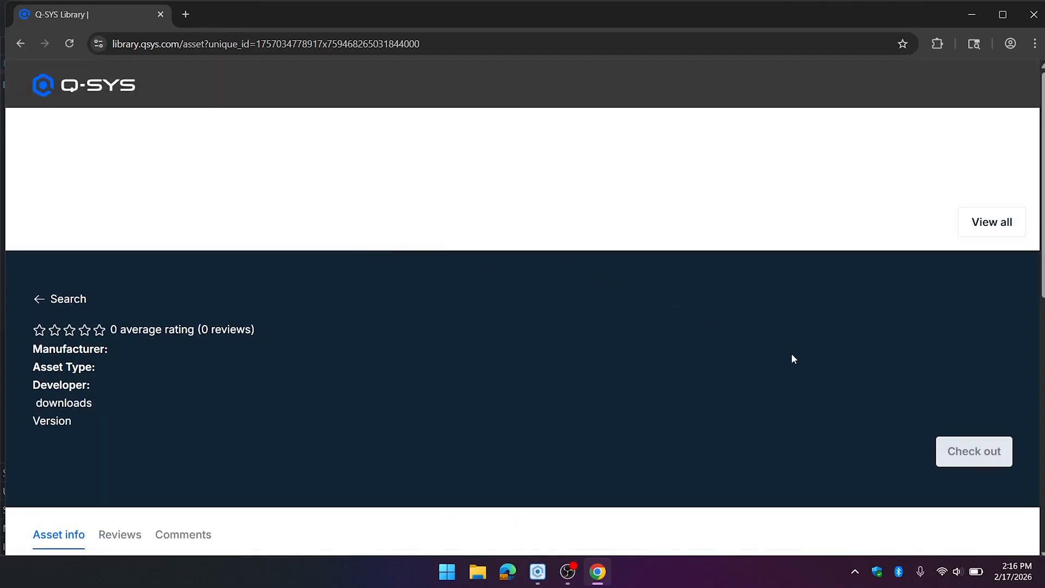
{"action": "scroll", "coordinate": [822, 365], "scroll_direction": "down", "scroll_amount": 5}
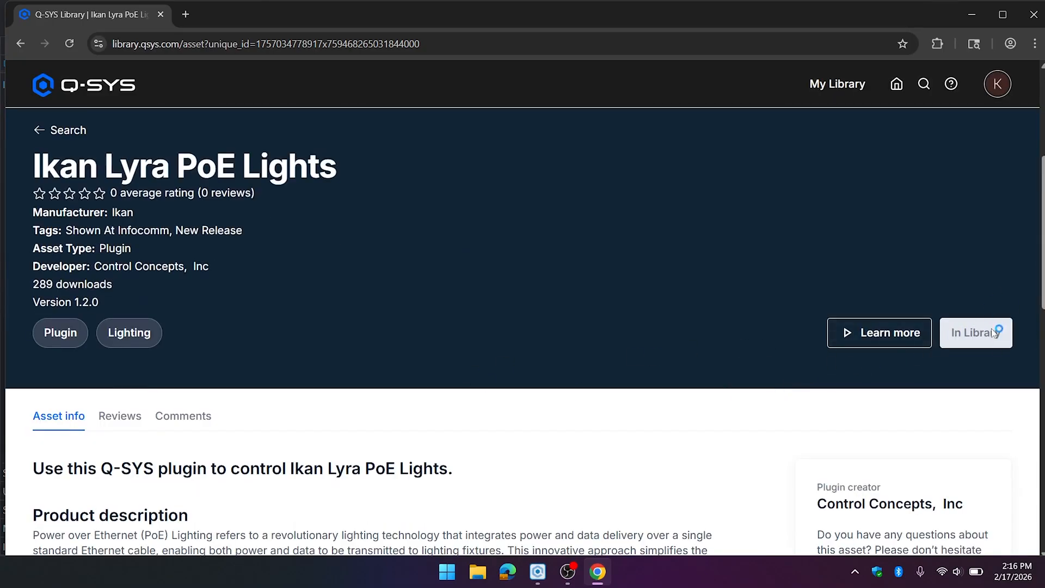
{"action": "left_click", "coordinate": [1034, 14]}
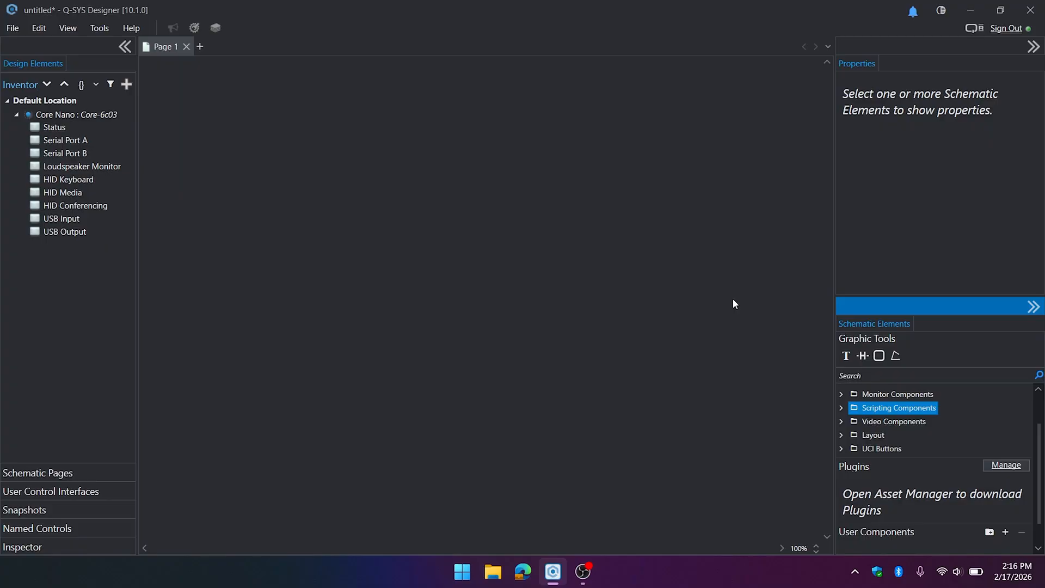
- Install the Ikan Lyra PoE Lights plugin from the available library assets and return to Page 1
{"action": "left_click", "coordinate": [997, 465]}
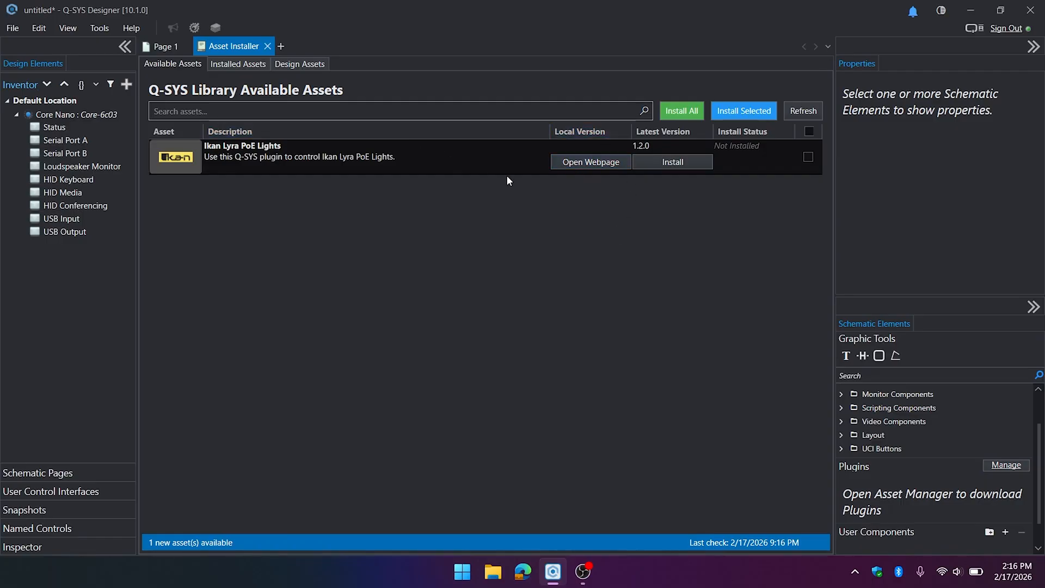
{"action": "left_click", "coordinate": [667, 163]}
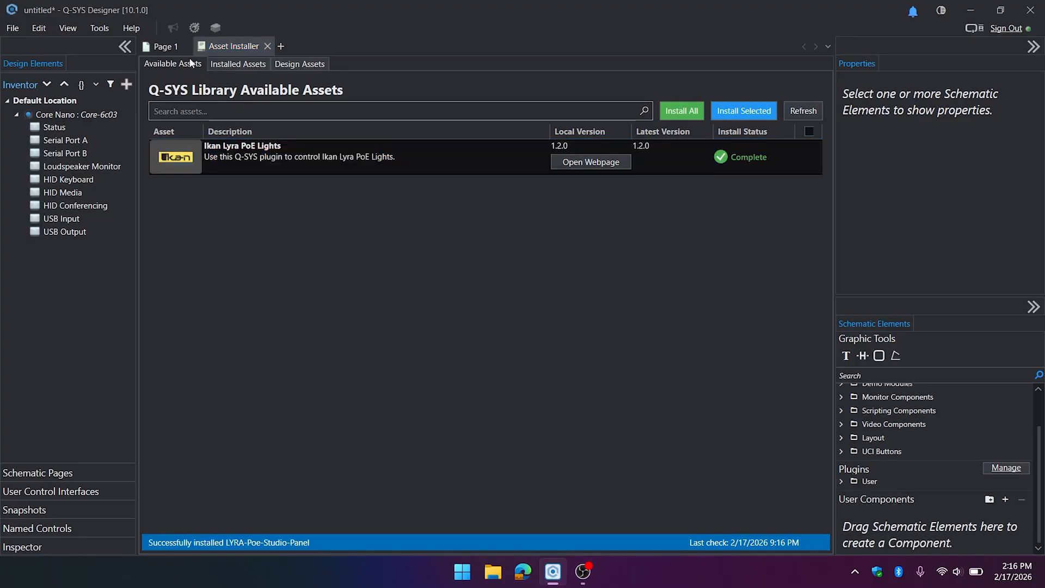
{"action": "left_click", "coordinate": [161, 46]}
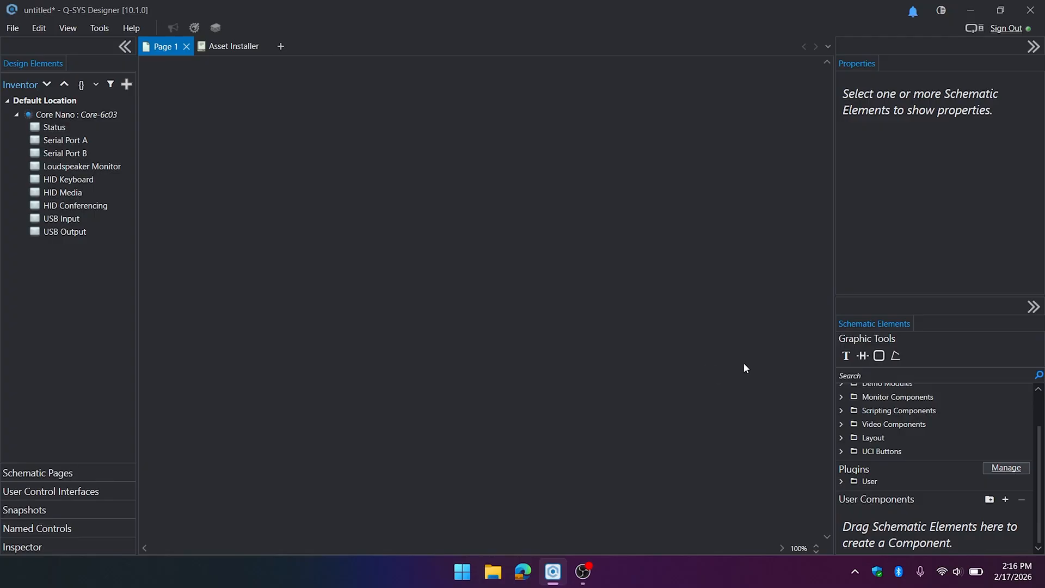
- Place the Lyra PoE Lights plugin from the Ikan user plugins onto the Page 1 schematic
{"action": "left_click", "coordinate": [841, 480]}
{"action": "left_click", "coordinate": [849, 493]}
{"action": "left_click_drag", "start_coordinate": [895, 507], "coordinate": [262, 221]}
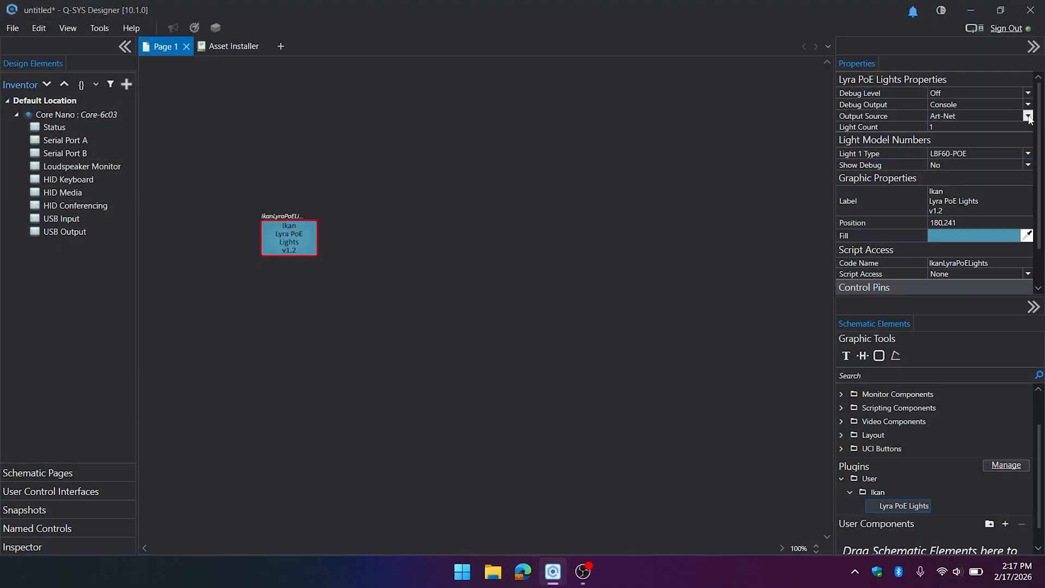
- Set the Lyra PoE Lights block's output source to sACN with a light count of 1
{"action": "left_click", "coordinate": [1028, 116]}
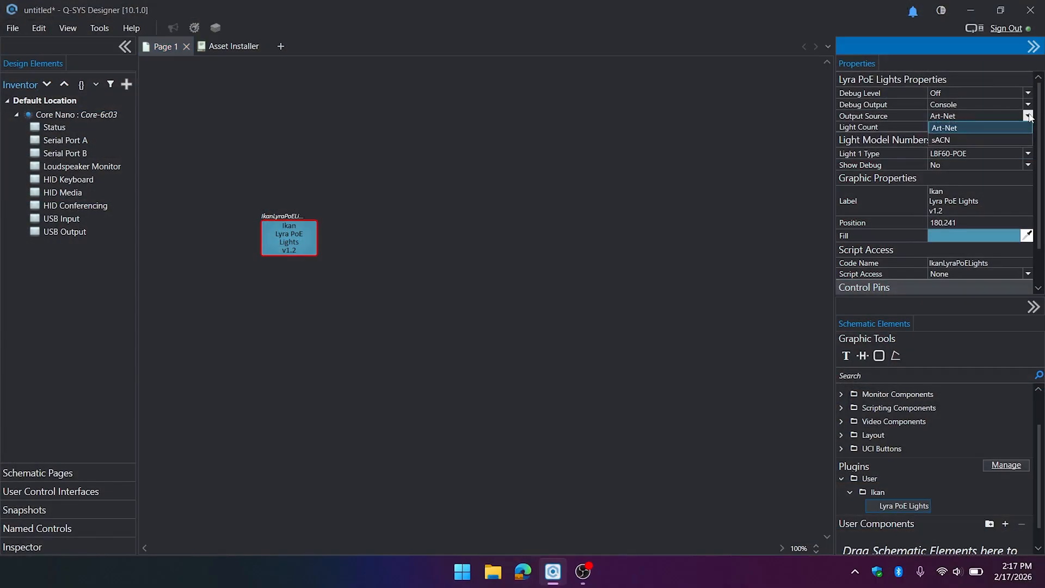
{"action": "left_click", "coordinate": [971, 141]}
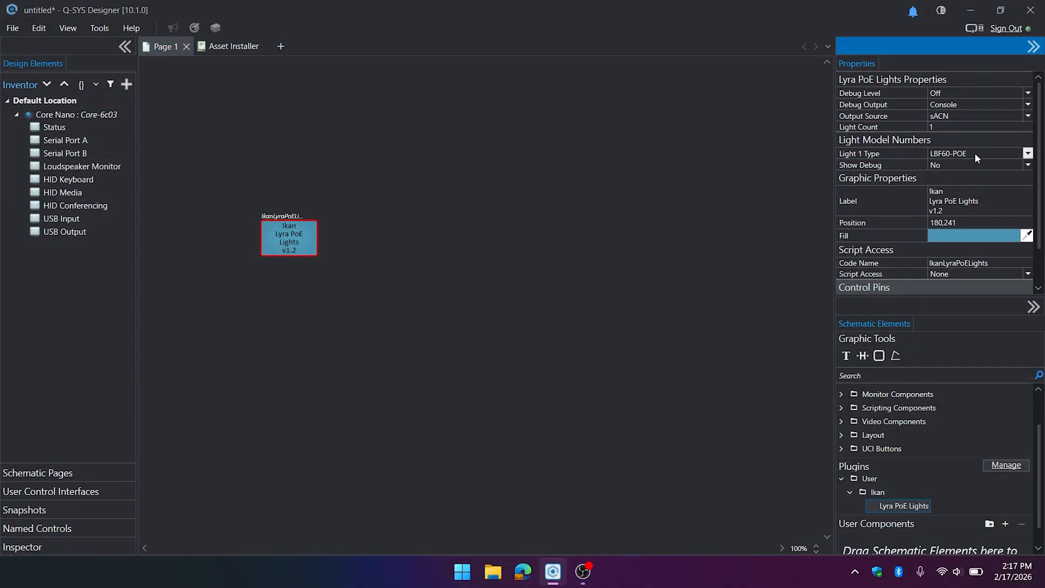
{"action": "left_click", "coordinate": [960, 126]}
- Set the Light 1 type to LCX10-POE and its mode to Ultimate, and deselect the block
{"action": "left_click", "coordinate": [1029, 154]}
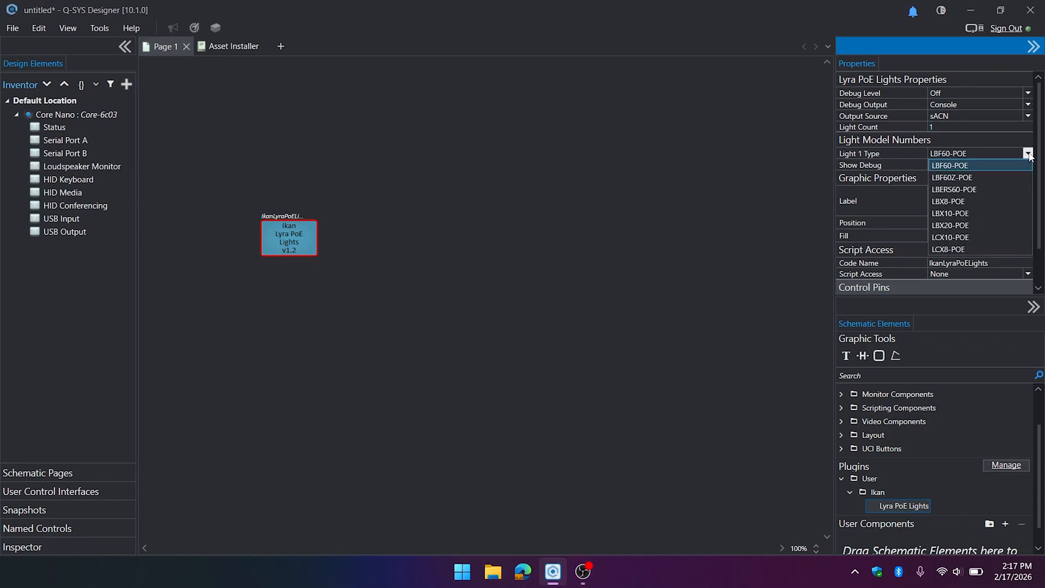
{"action": "left_click", "coordinate": [984, 237]}
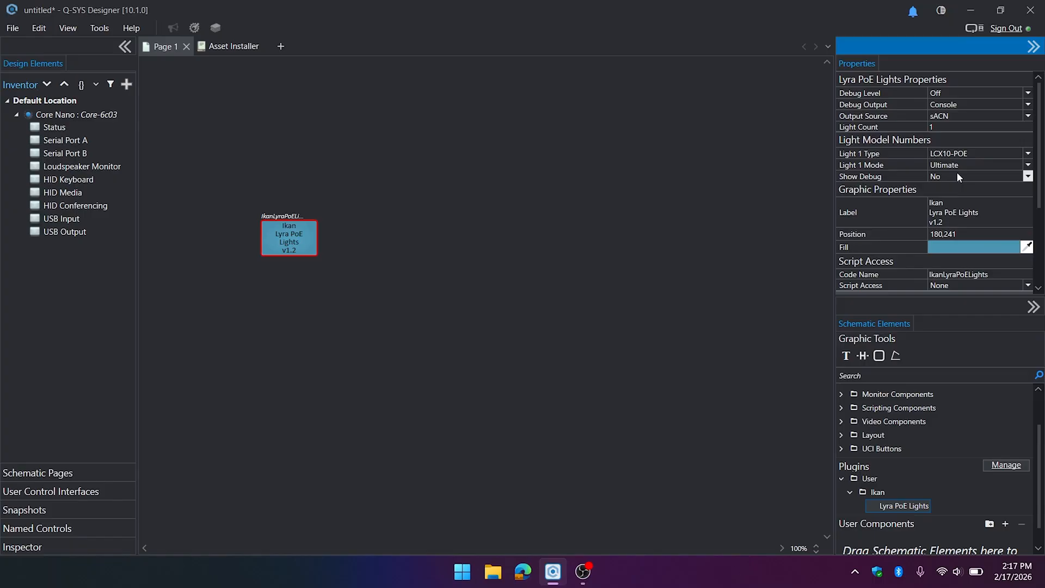
{"action": "left_click", "coordinate": [970, 163]}
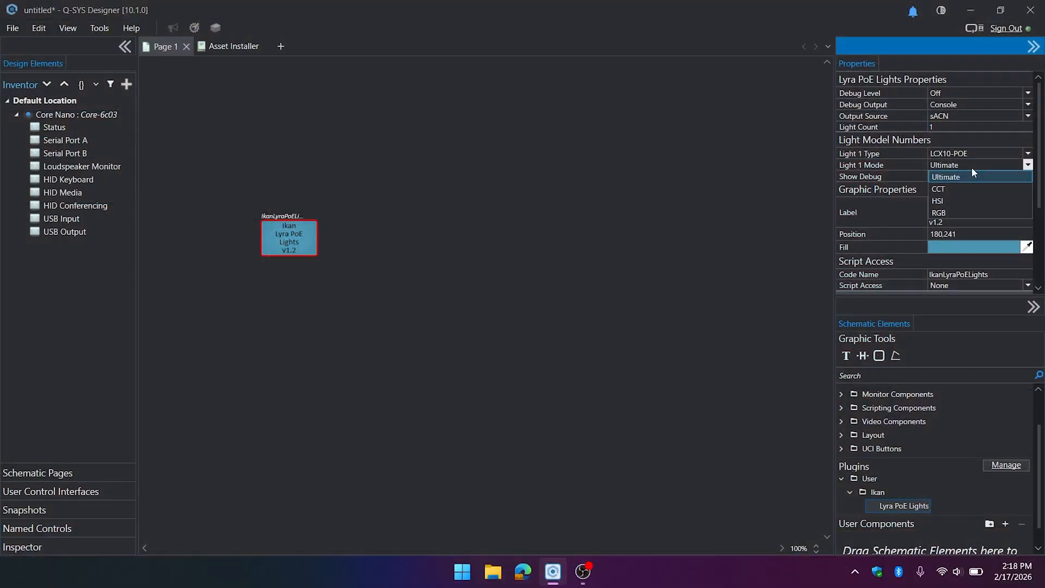
{"action": "left_click", "coordinate": [972, 177]}
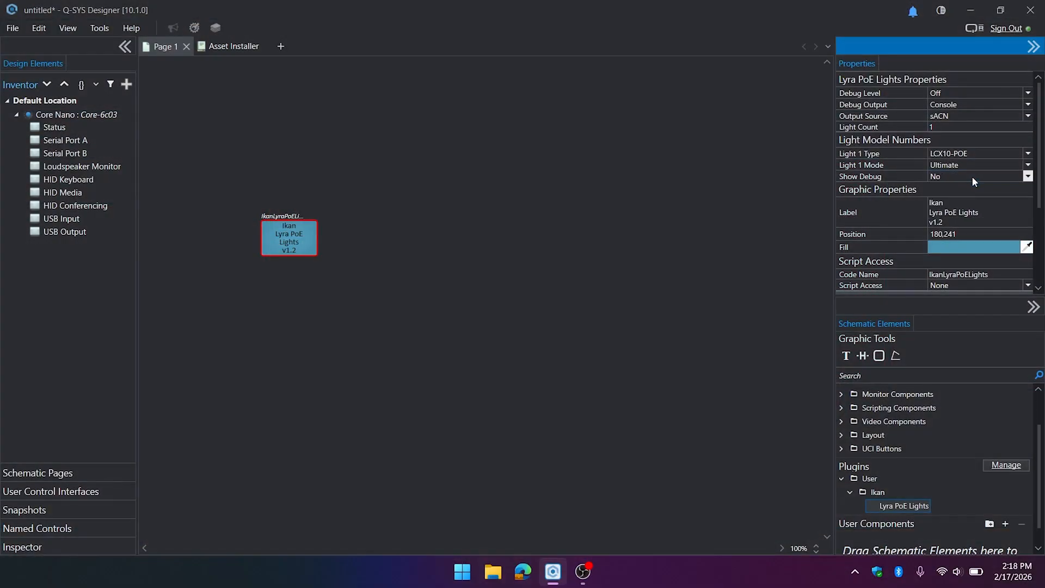
{"action": "left_click", "coordinate": [766, 236]}
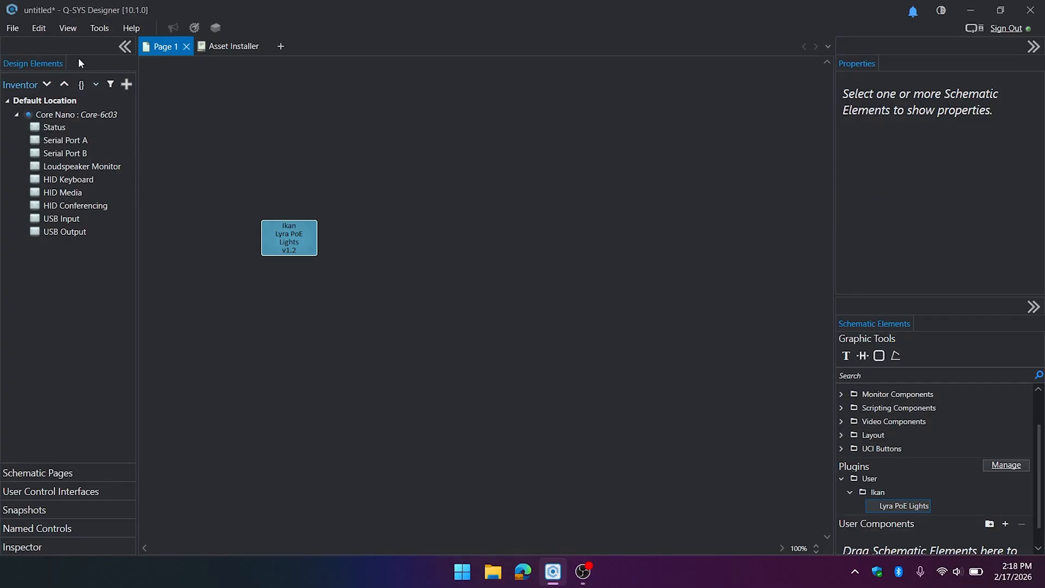
- Save the design to the Core and run it, and check the Core's connection status
{"action": "left_click", "coordinate": [17, 31]}
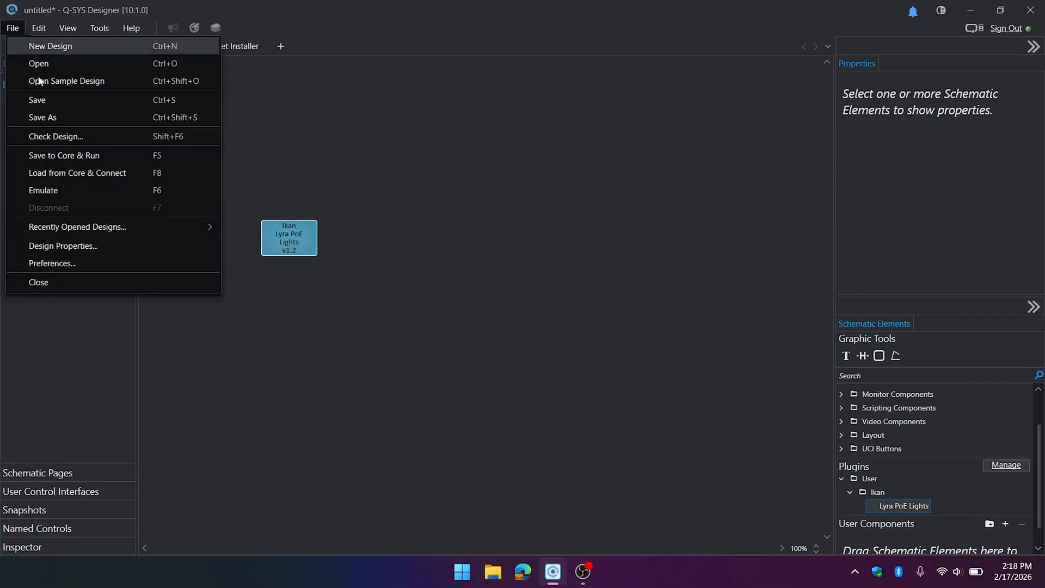
{"action": "left_click", "coordinate": [113, 158]}
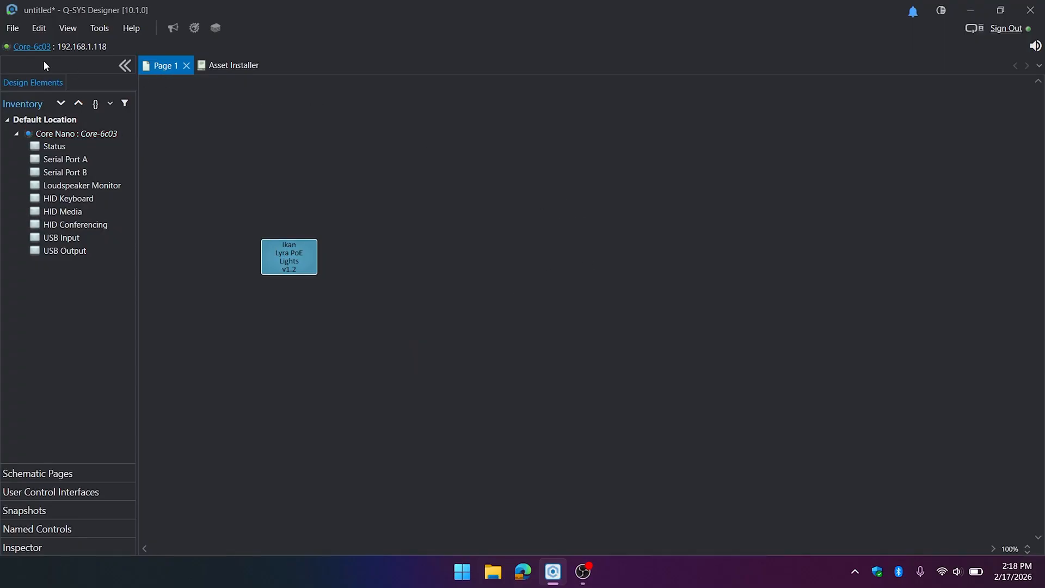
{"action": "mouse_move", "coordinate": [9, 51]}
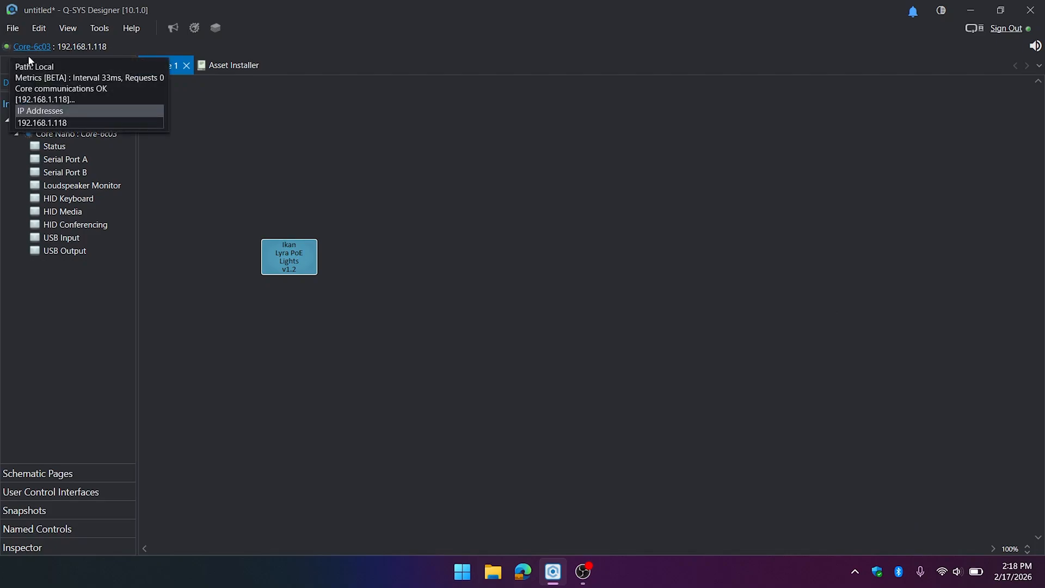
- Open the Lyra PoE Lights control window, review its connection and DMX setup, and show the Light 1 controls
{"action": "double_click", "coordinate": [284, 259]}
{"action": "left_click_drag", "start_coordinate": [430, 277], "coordinate": [498, 182]}
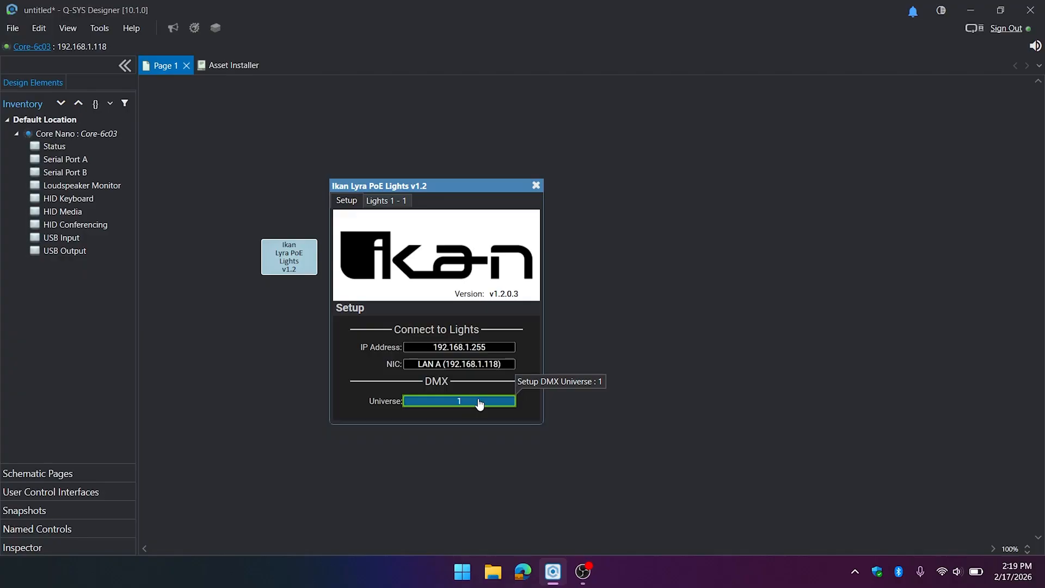
{"action": "left_click", "coordinate": [405, 202]}
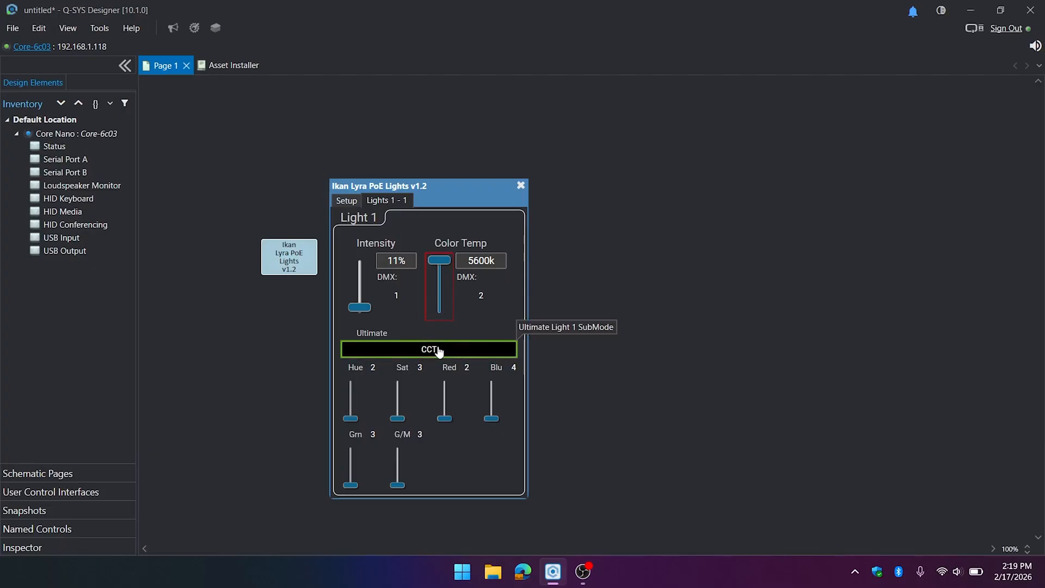
- Switch Light 1's Ultimate submode to HSI
{"action": "left_click", "coordinate": [476, 352]}
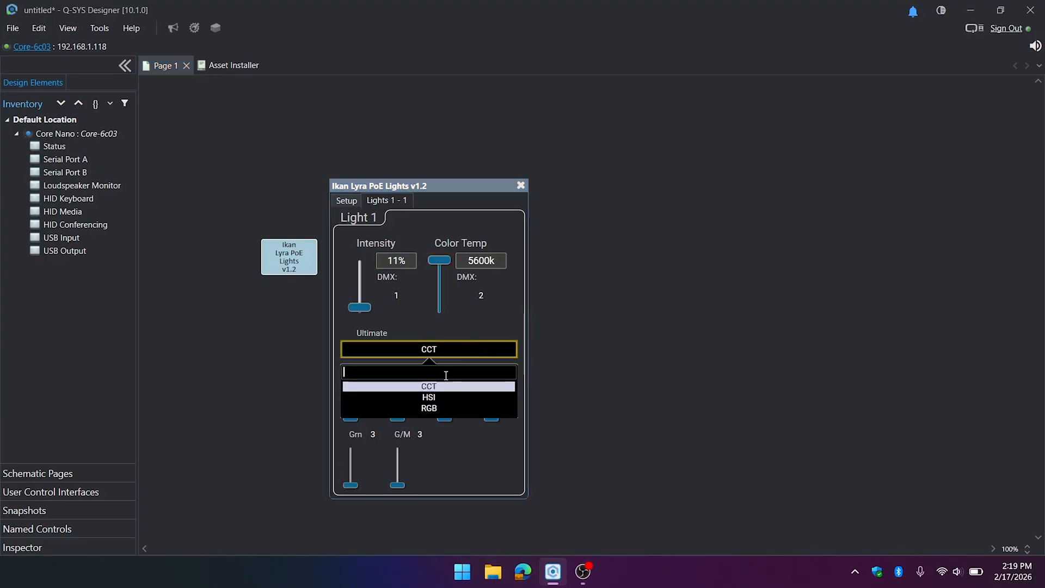
{"action": "left_click", "coordinate": [428, 397]}
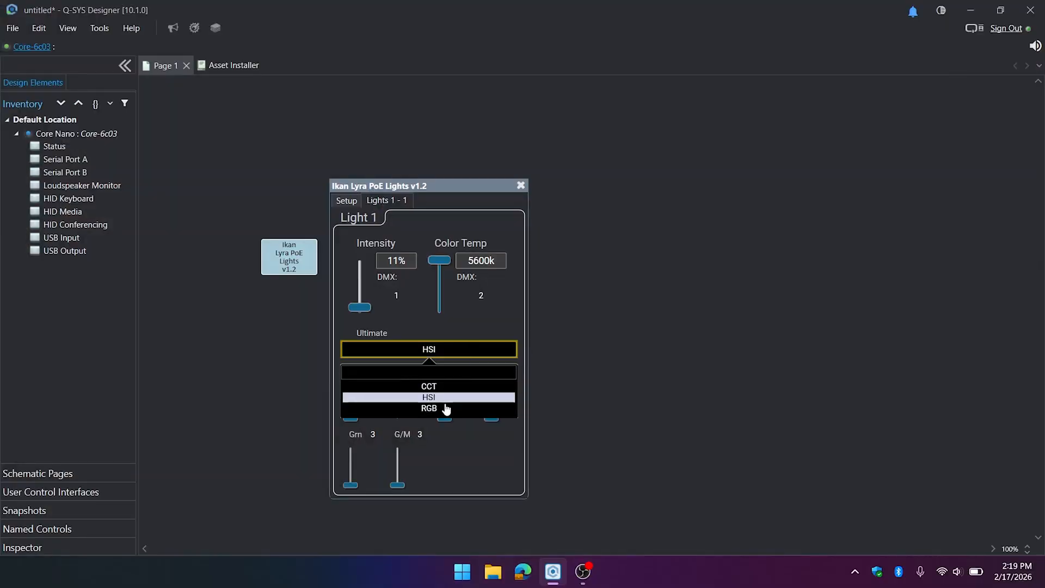
- Switch Light 1's Ultimate submode to RGB and raise its Red fader to the maximum
{"action": "left_click", "coordinate": [430, 409]}
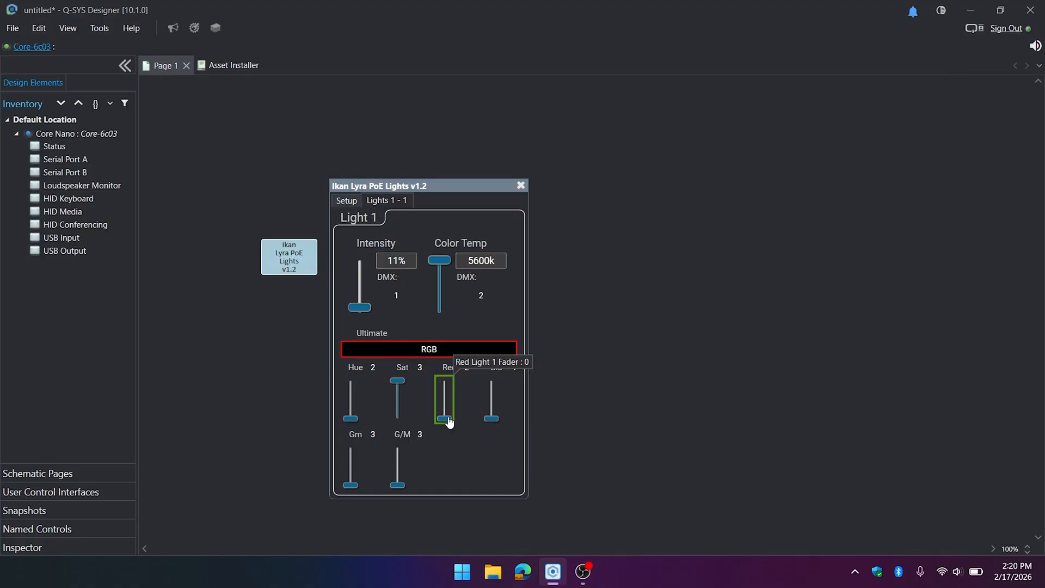
{"action": "left_click_drag", "start_coordinate": [449, 422], "coordinate": [445, 397]}
{"action": "left_click_drag", "start_coordinate": [445, 397], "coordinate": [446, 381]}
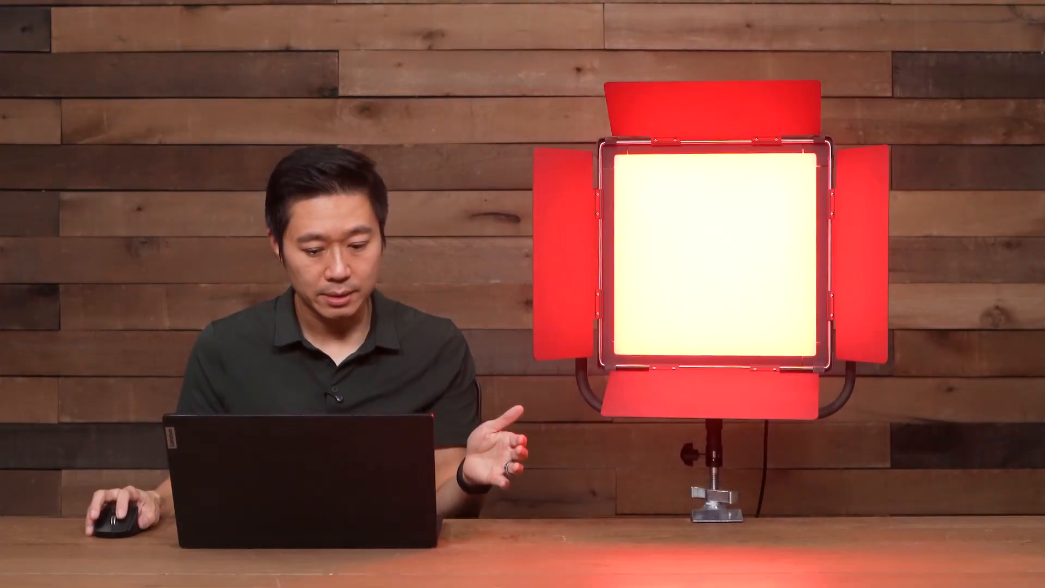